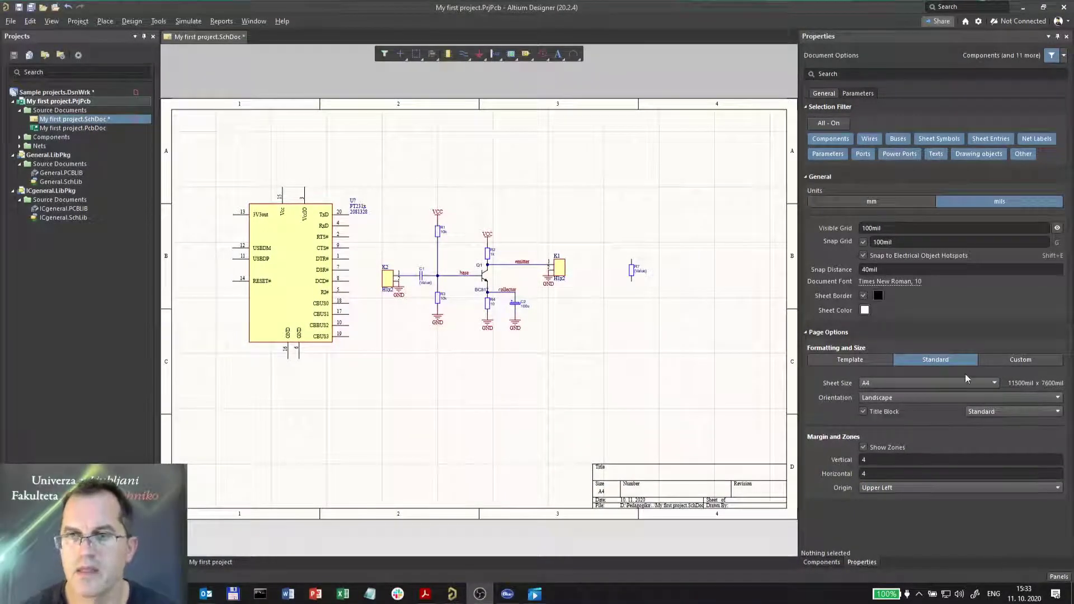
# Show the list of available library components and scroll through it.
pyautogui.click(837, 563)
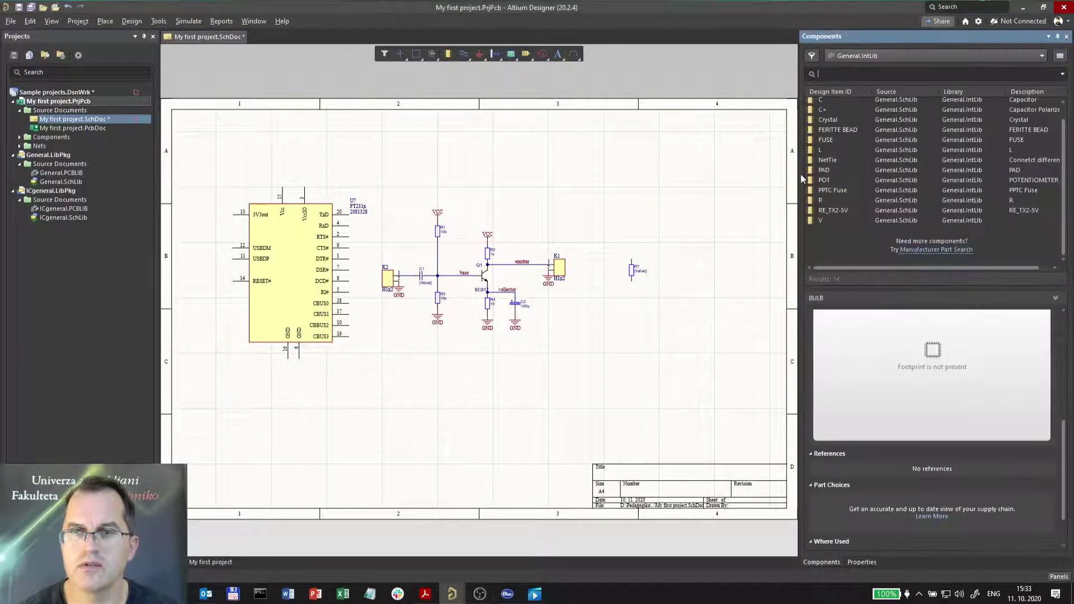
pyautogui.scroll(1, 934, 137)
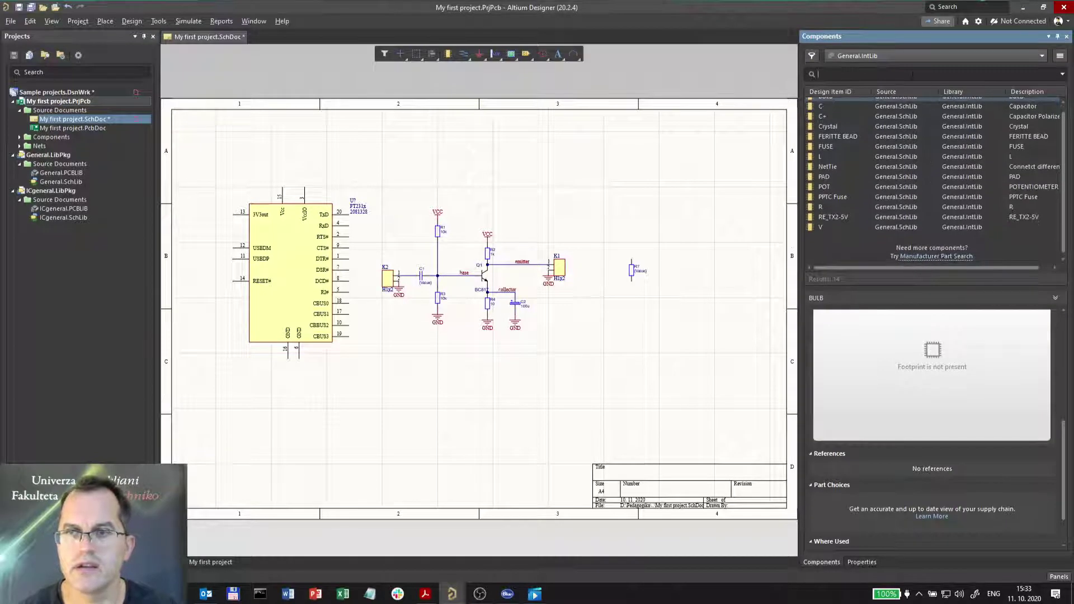
pyautogui.scroll(-1, 917, 152)
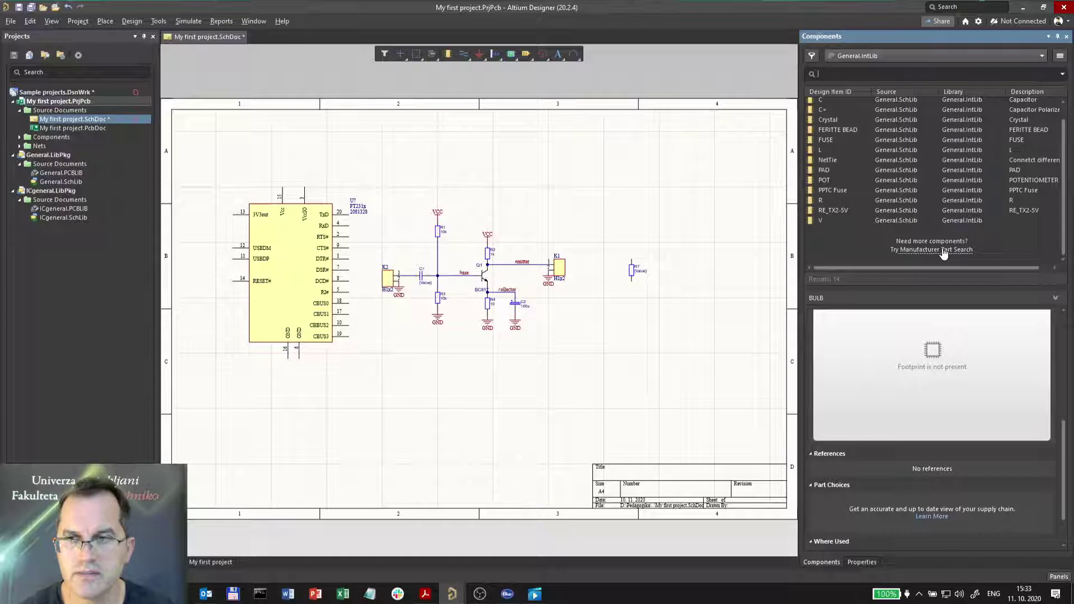
# Search Manufacturer Part Search for 'FT231x' and choose the FT231XS suggestion.
pyautogui.click(1063, 579)
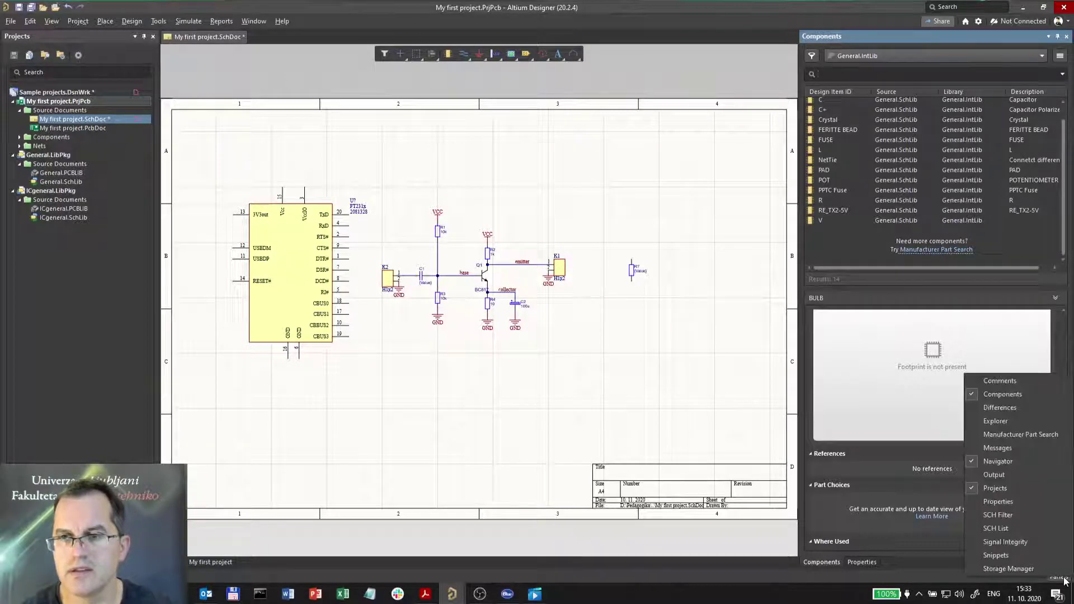
pyautogui.click(1021, 434)
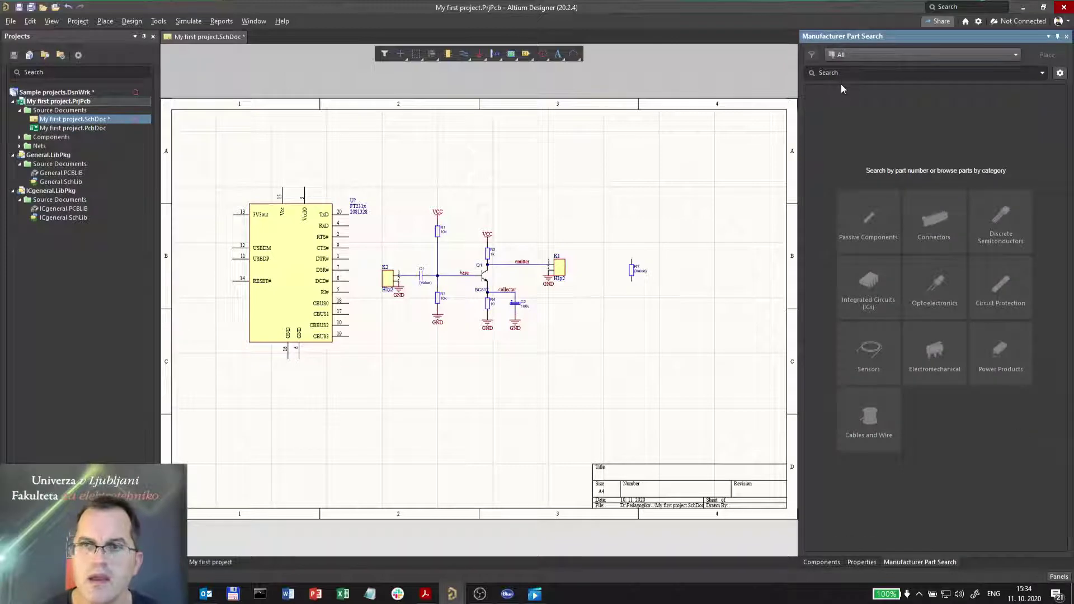
pyautogui.click(825, 72)
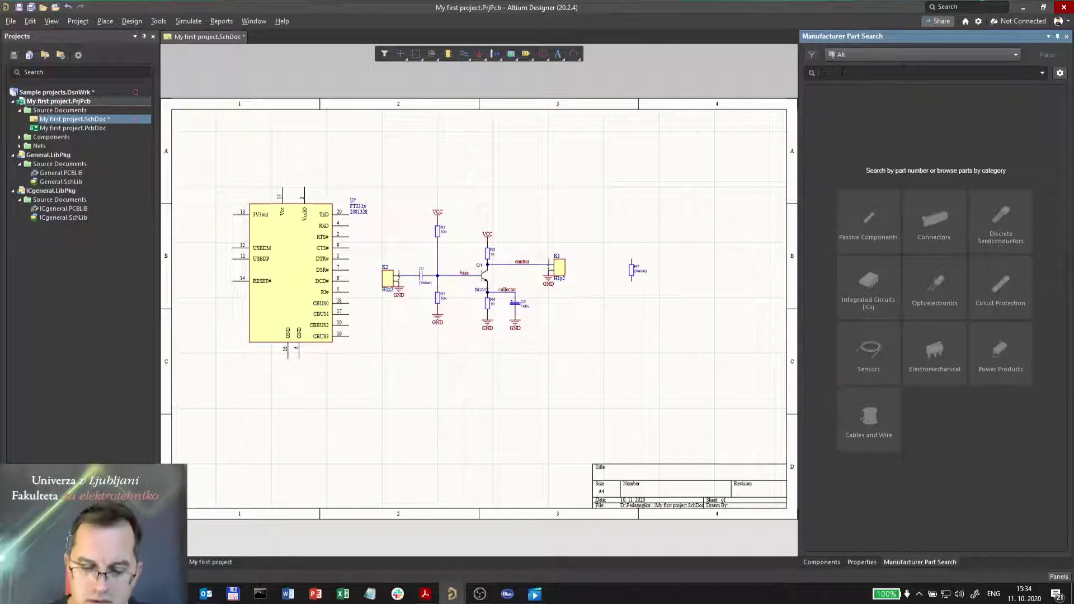
pyautogui.write('FT231')
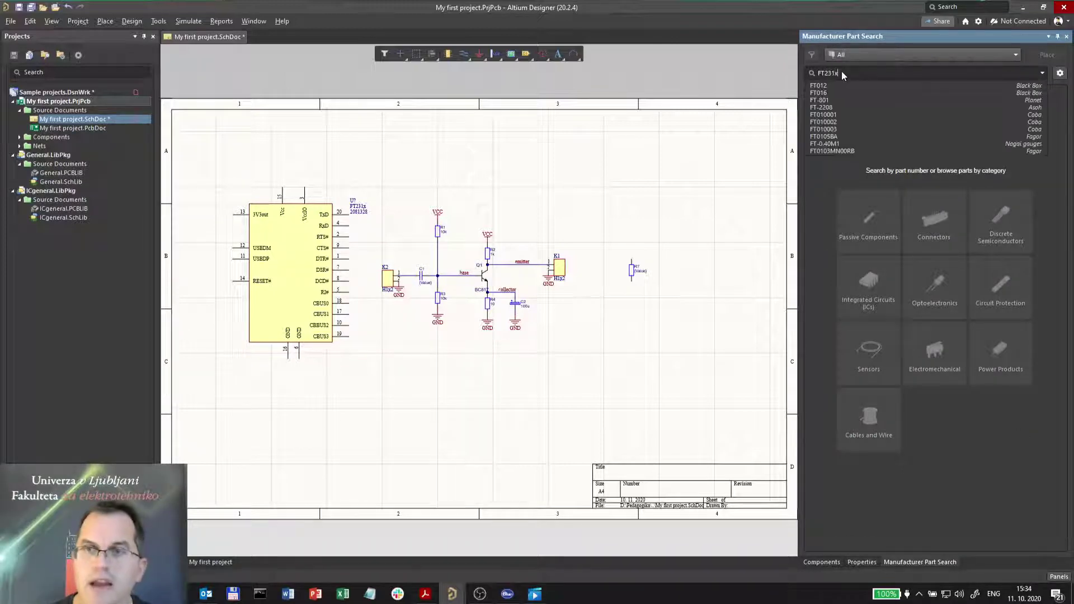
pyautogui.write('x')
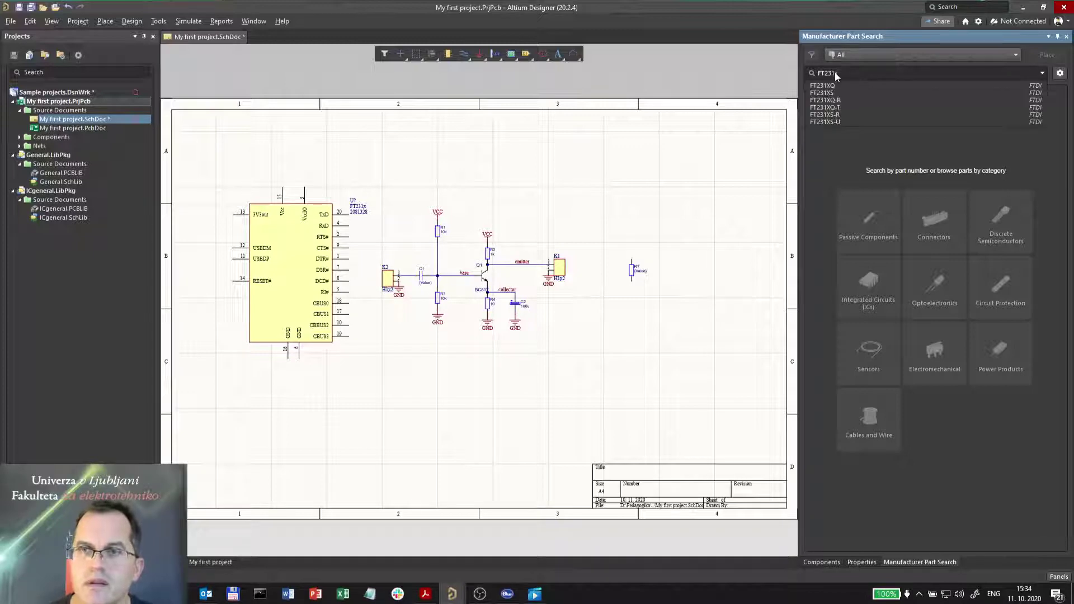
pyautogui.click(833, 96)
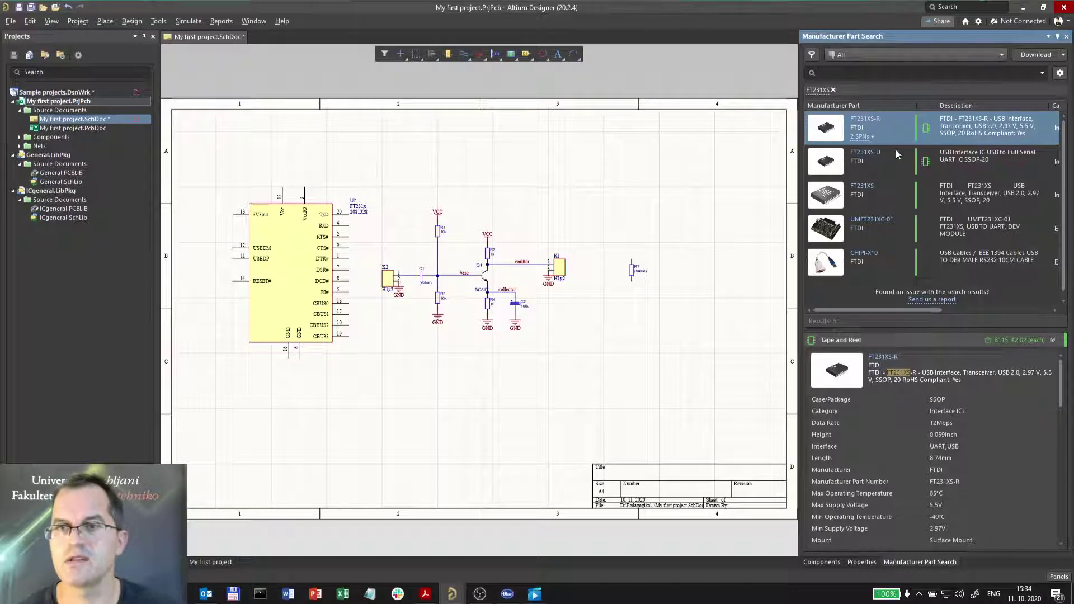
# Check the FT231XS-R distributor stock and pricing on Octopart, then close that tab.
pyautogui.click(874, 121)
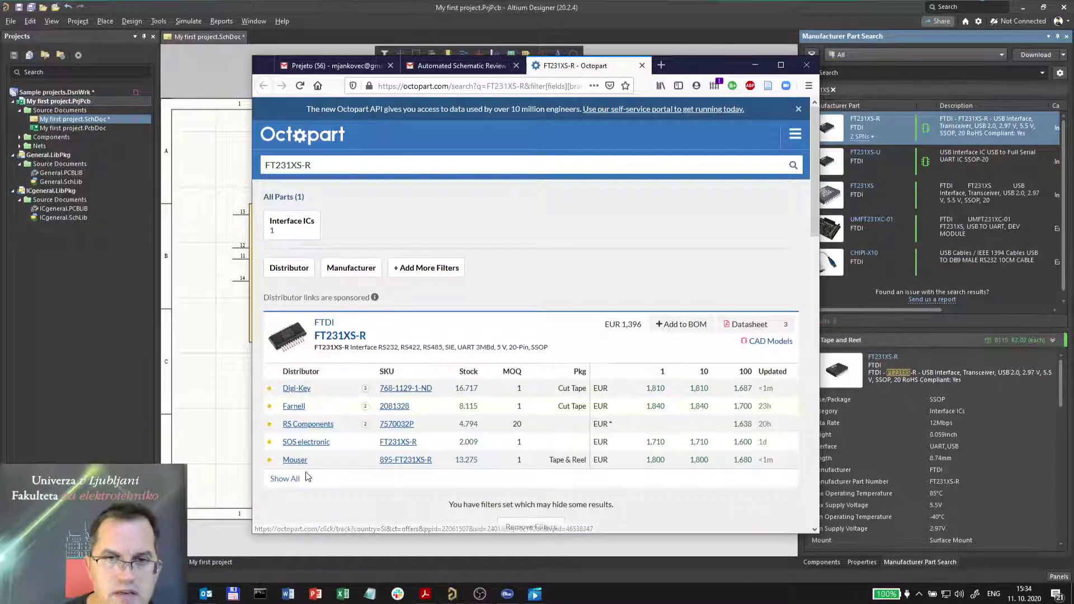
pyautogui.scroll(-2, 323, 328)
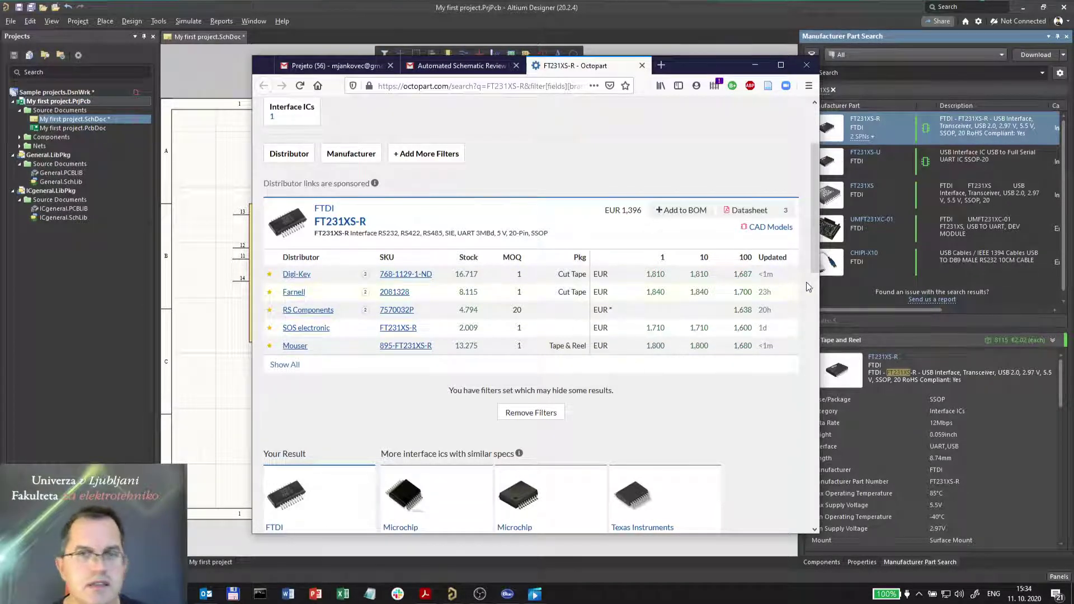
pyautogui.scroll(2, 693, 266)
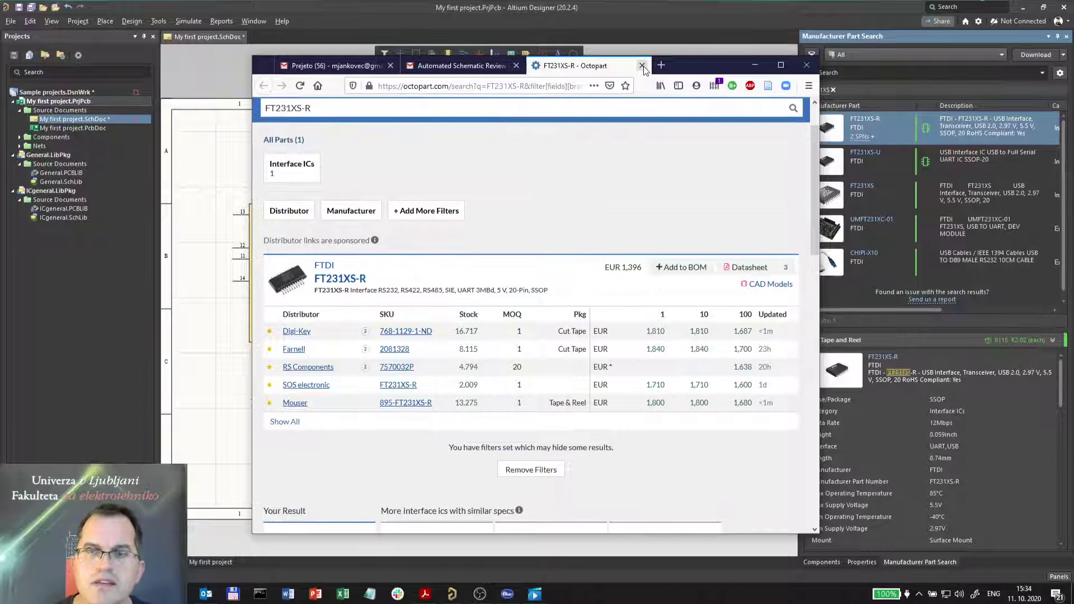
pyautogui.click(642, 66)
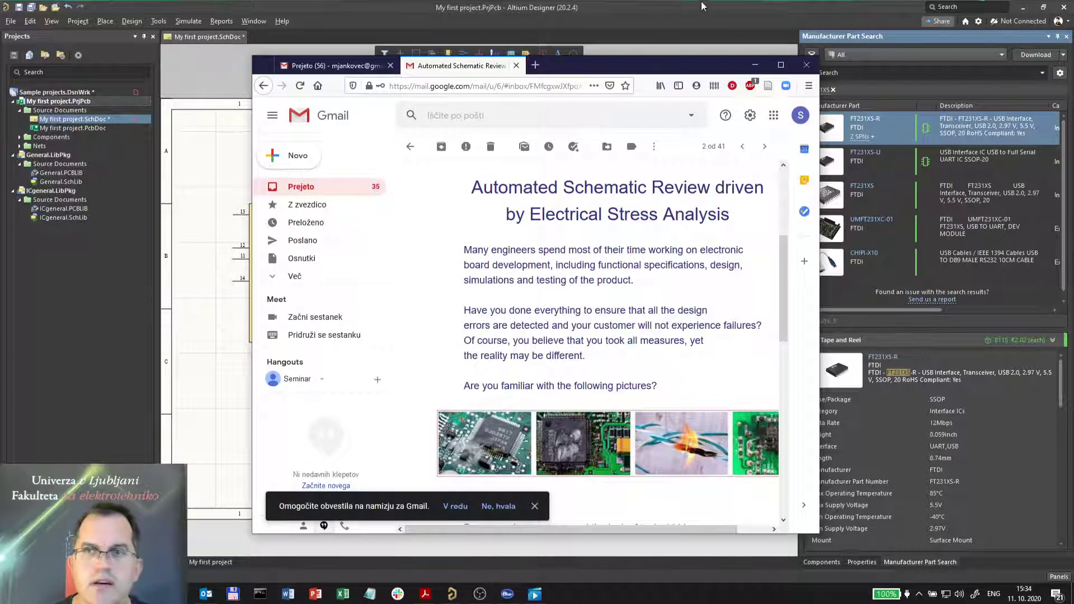
# Back in Altium, scroll through the FT231XS-R parameters such as 20 pins and Tape and Reel packaging.
pyautogui.click(754, 65)
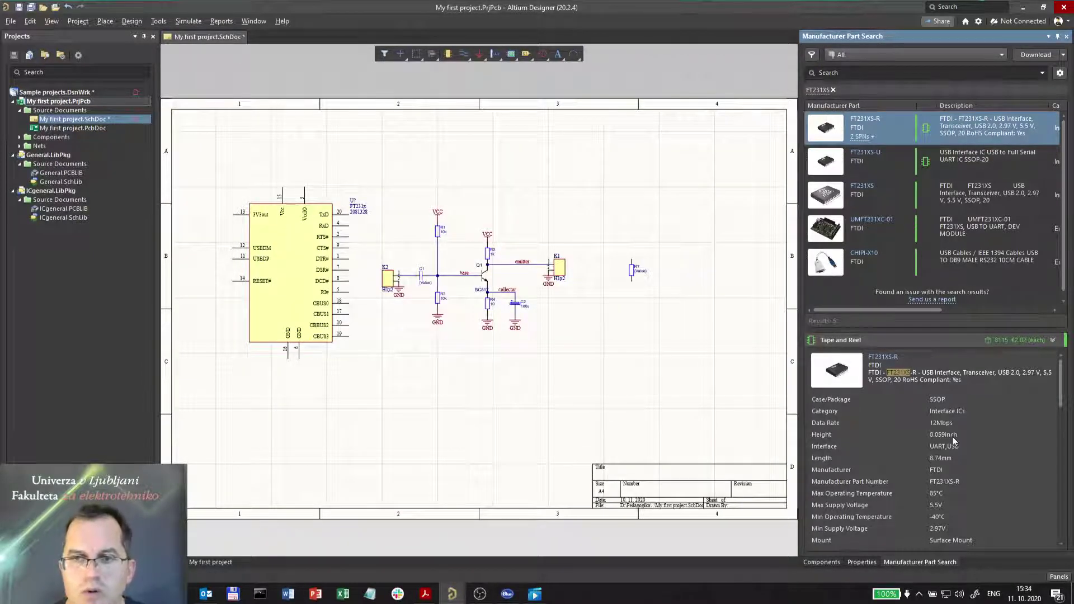
pyautogui.scroll(-3, 952, 437)
pyautogui.scroll(-1, 953, 438)
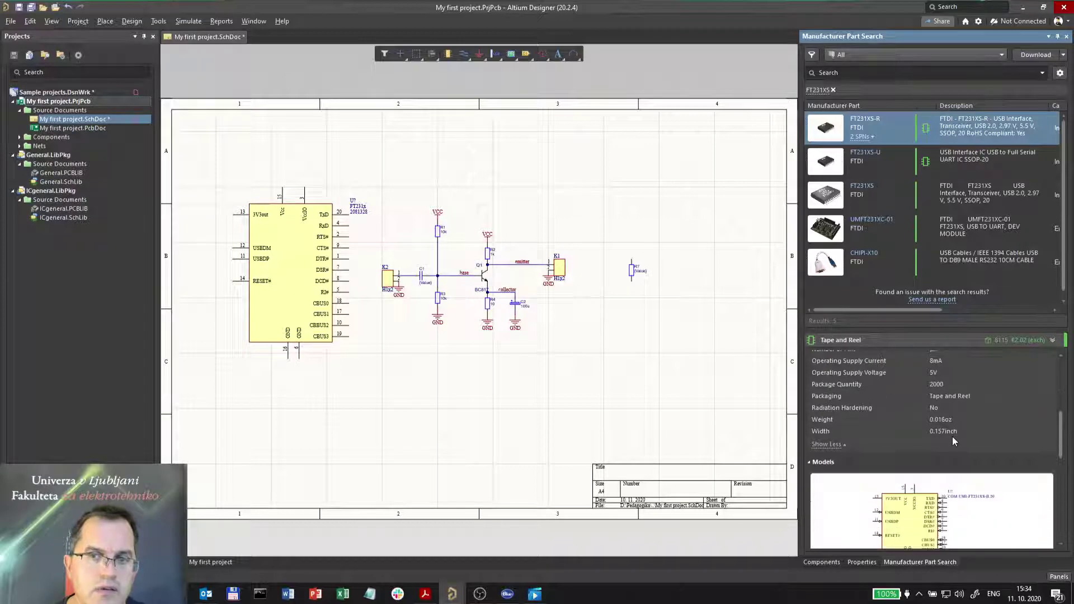
pyautogui.scroll(4, 952, 436)
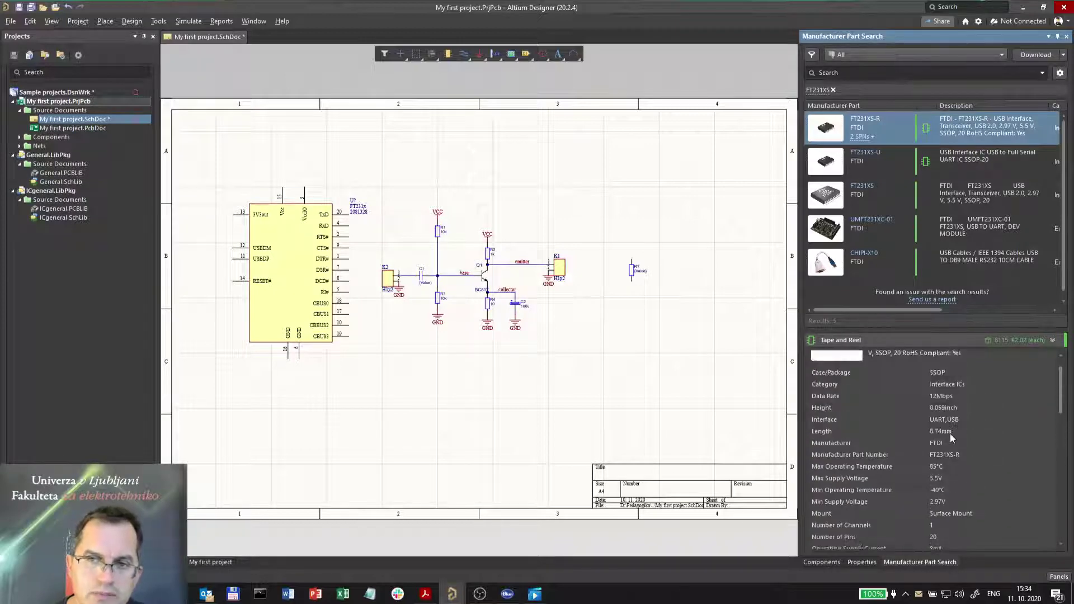
pyautogui.scroll(-3, 949, 504)
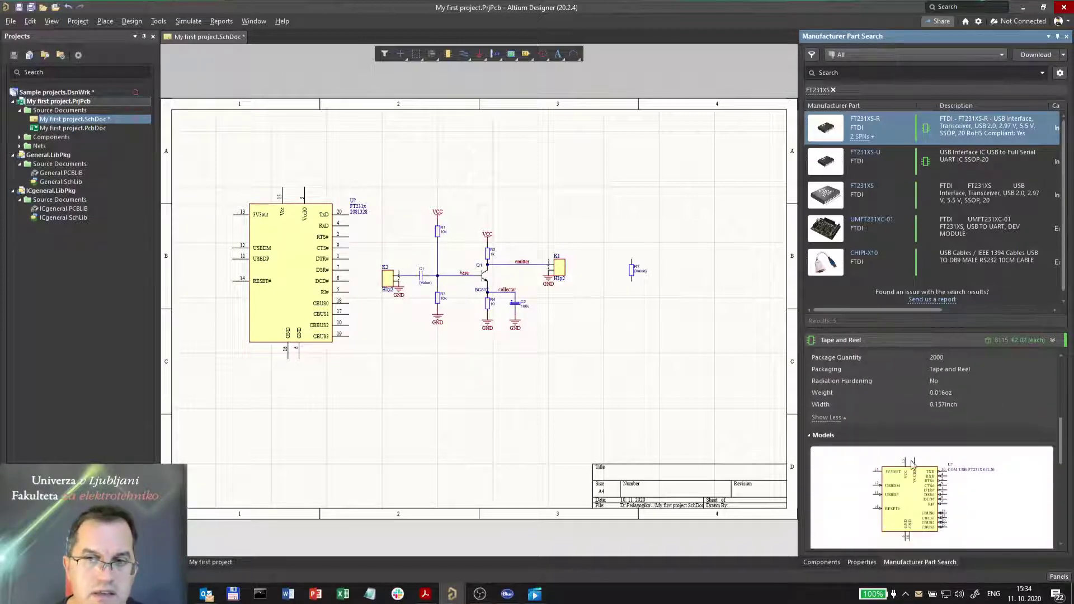
pyautogui.scroll(-3, 932, 519)
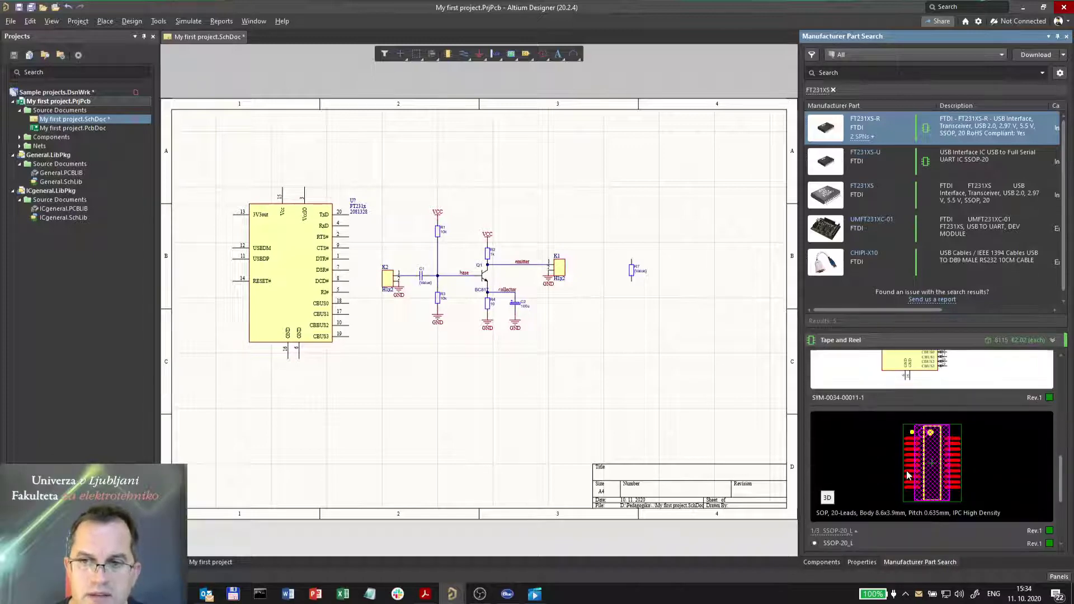
pyautogui.scroll(-3, 927, 462)
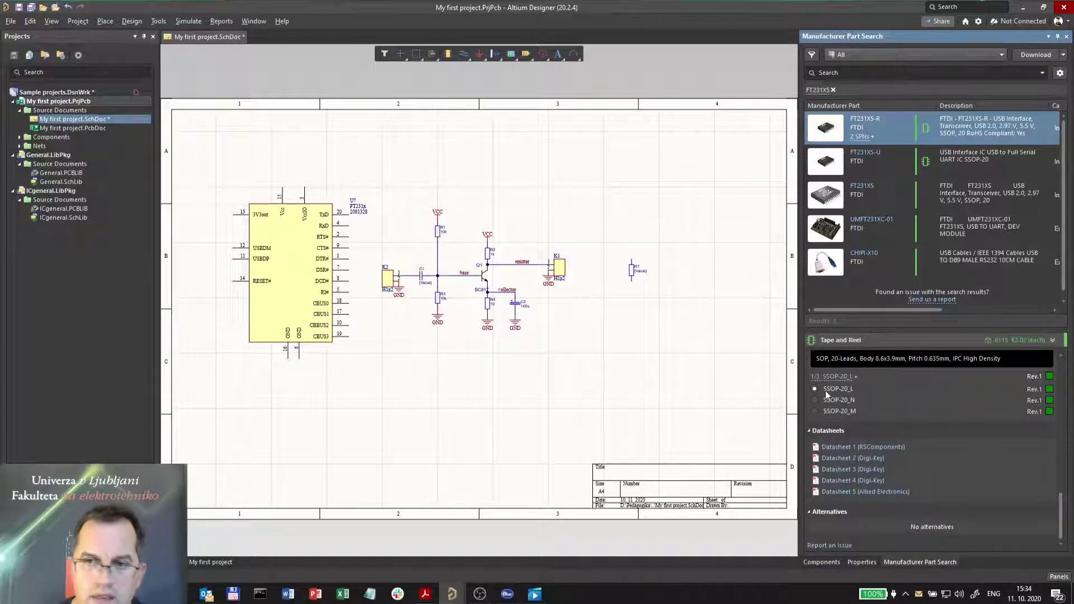
pyautogui.scroll(1, 906, 429)
# Preview the SSOP-20_N and SSOP-20_M footprints, ending on SSOP-20_L.
pyautogui.click(818, 429)
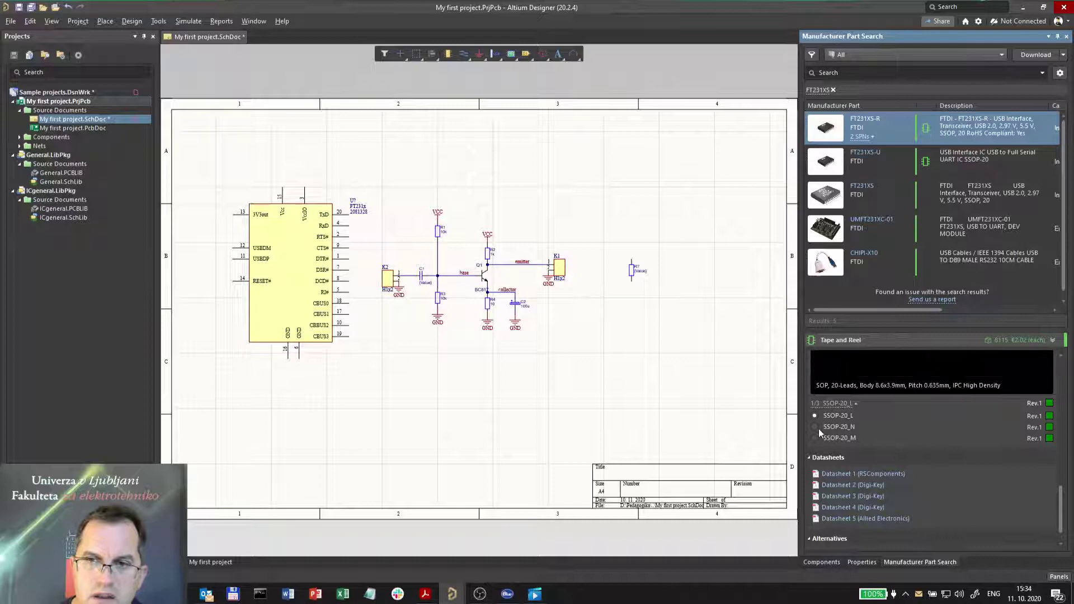
pyautogui.scroll(2, 934, 425)
pyautogui.scroll(1, 982, 416)
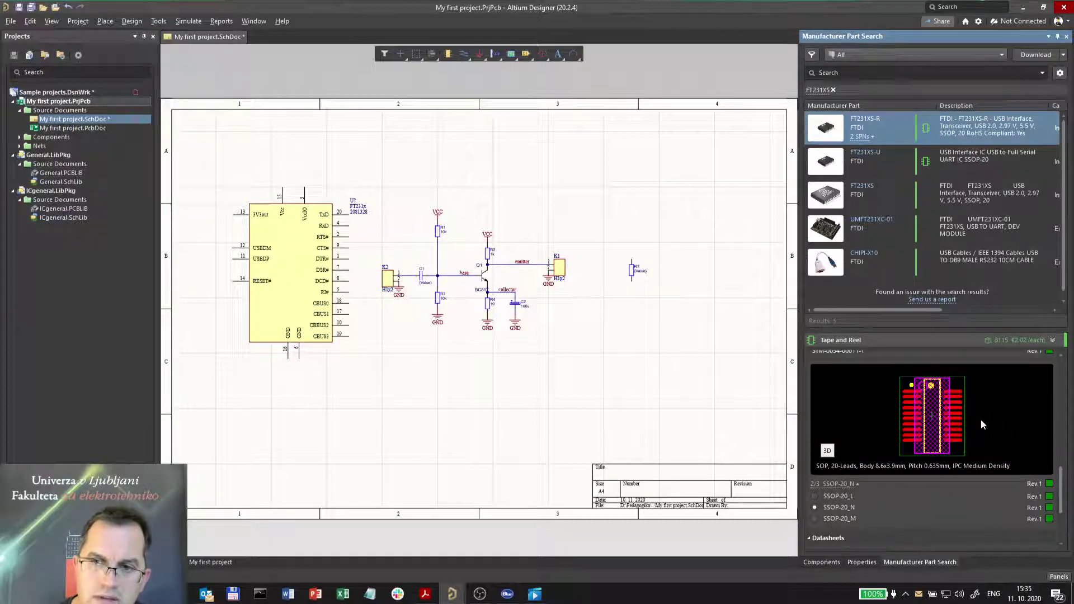
pyautogui.click(815, 519)
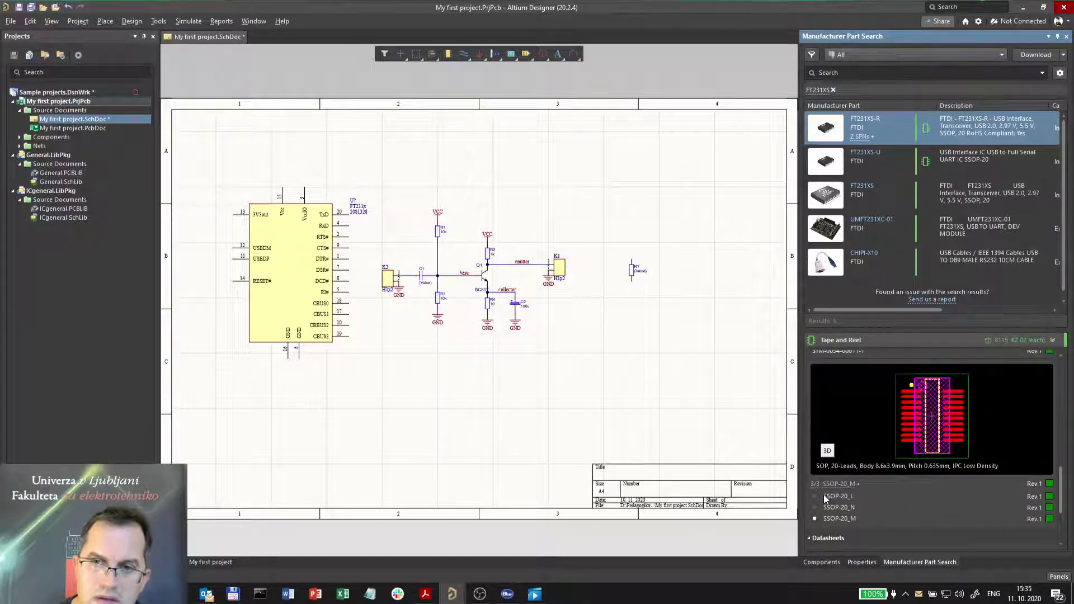
pyautogui.click(816, 497)
pyautogui.scroll(-1, 904, 500)
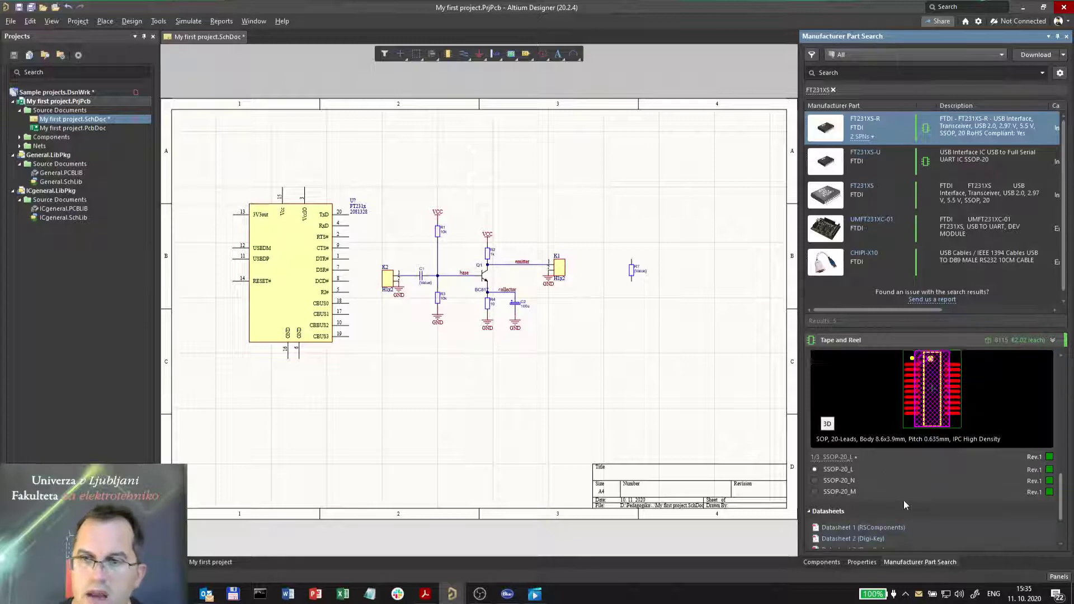
pyautogui.scroll(-3, 904, 500)
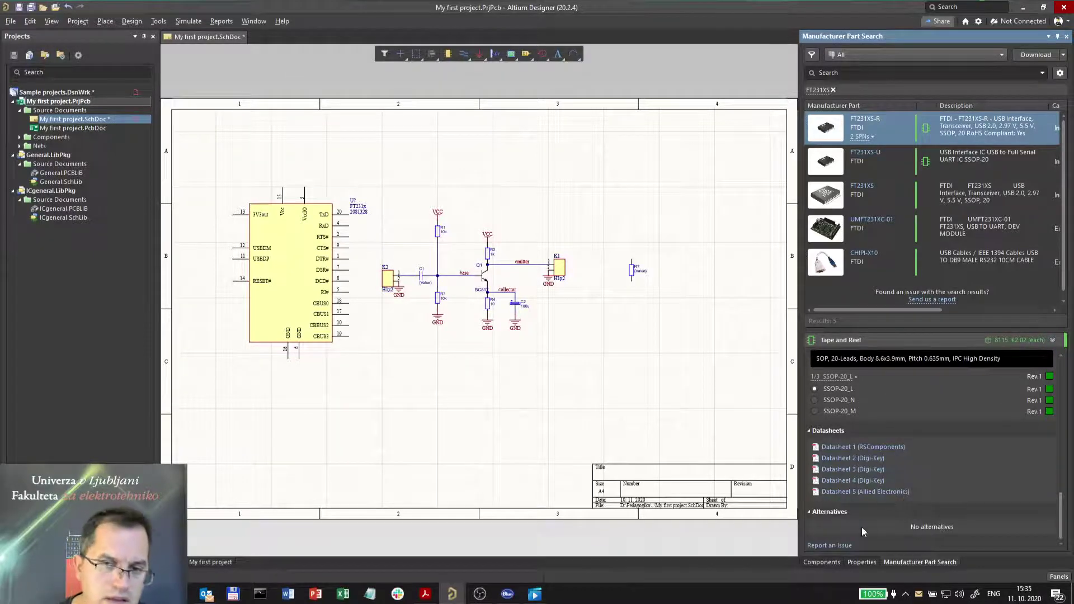
pyautogui.scroll(-10, 993, 499)
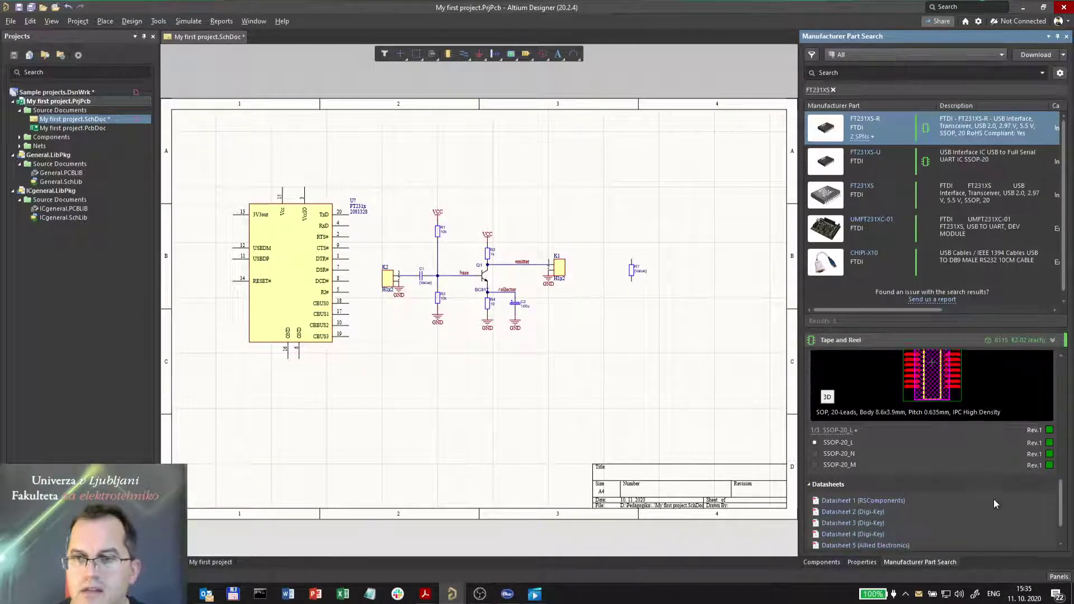
# Place the FT231XS-R symbol at the sheet's upper right, beside the FT231X part, and select it.
pyautogui.scroll(3, 993, 499)
pyautogui.scroll(4, 995, 504)
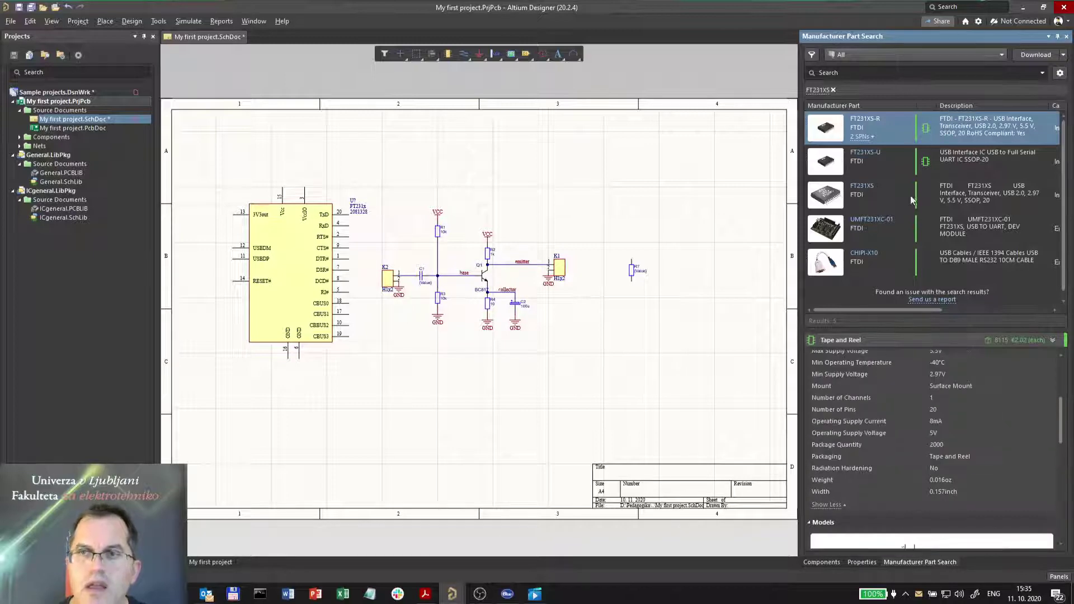
pyautogui.rightClick(896, 124)
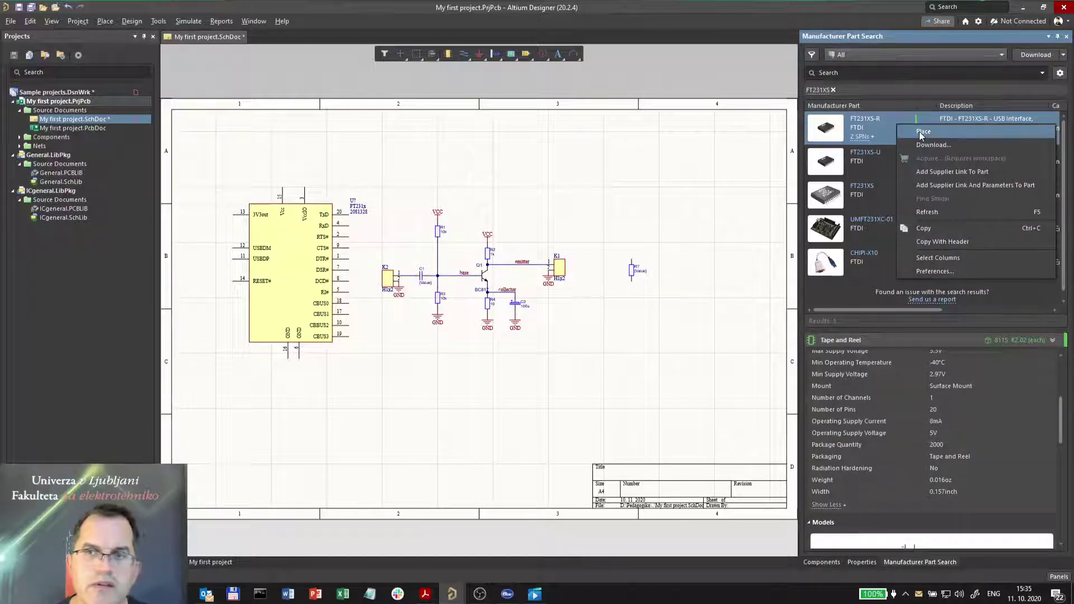
pyautogui.click(920, 134)
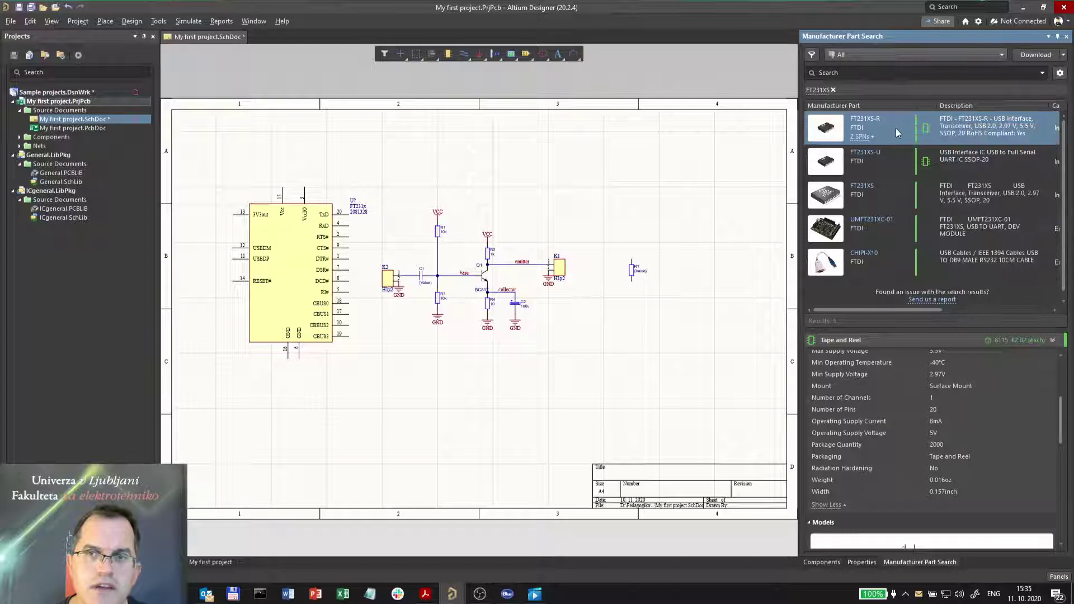
pyautogui.click(574, 141)
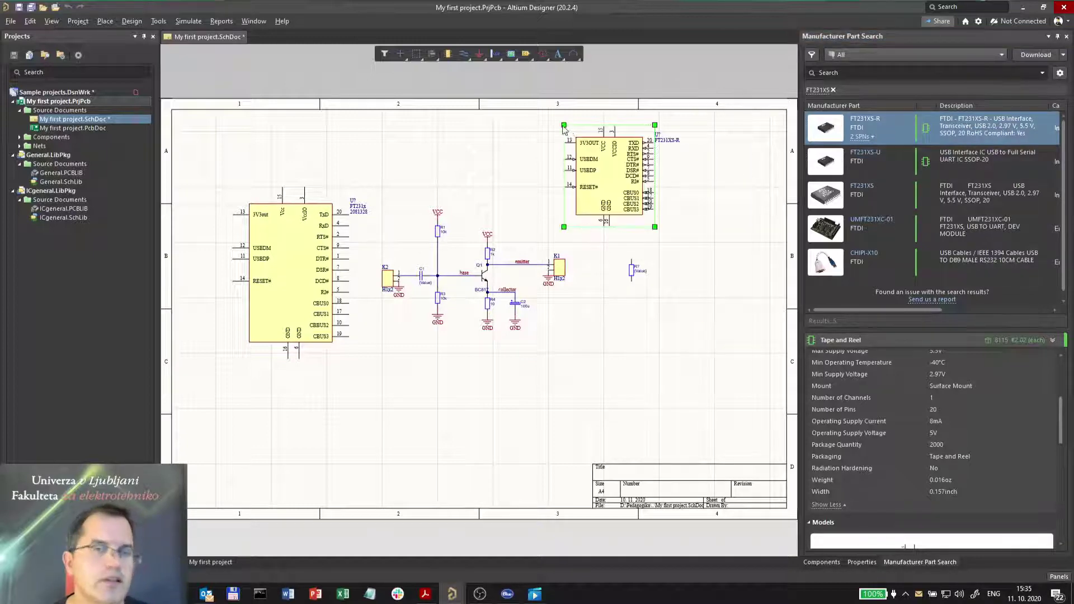
pyautogui.click(686, 233)
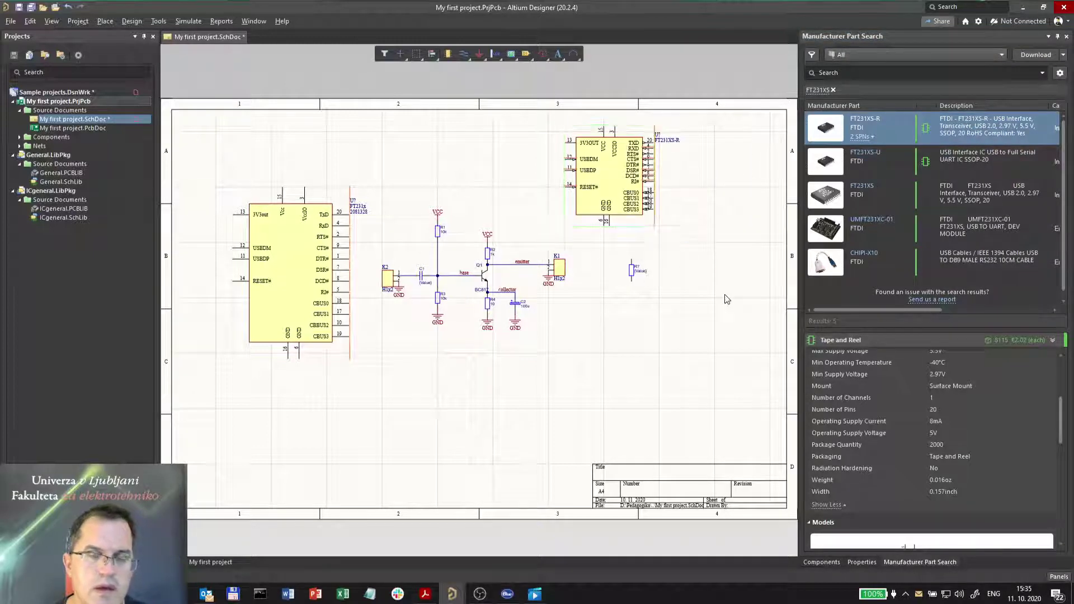
pyautogui.click(631, 179)
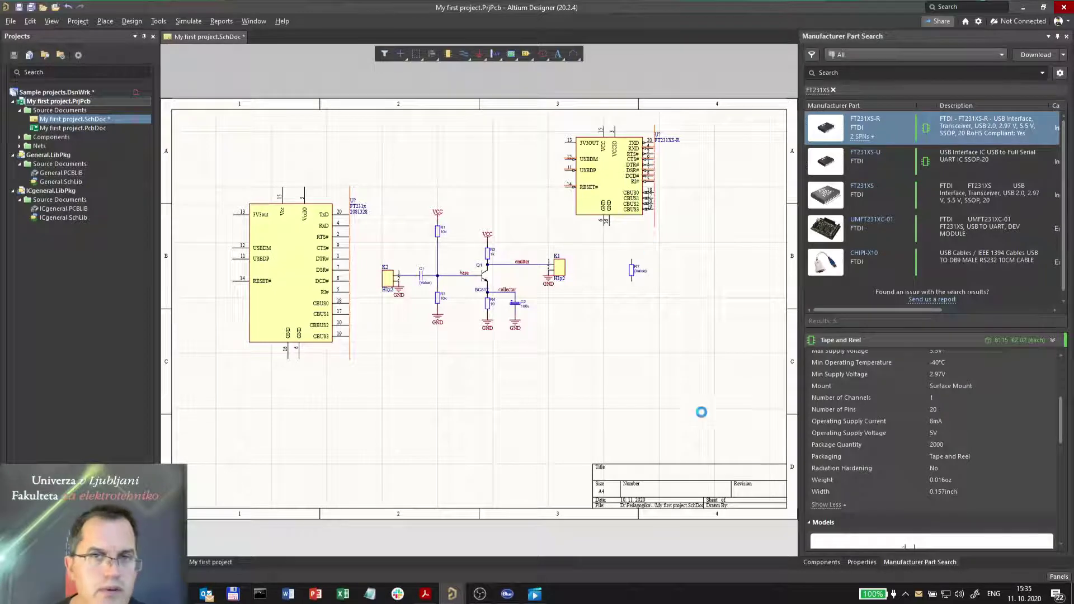
pyautogui.click(822, 562)
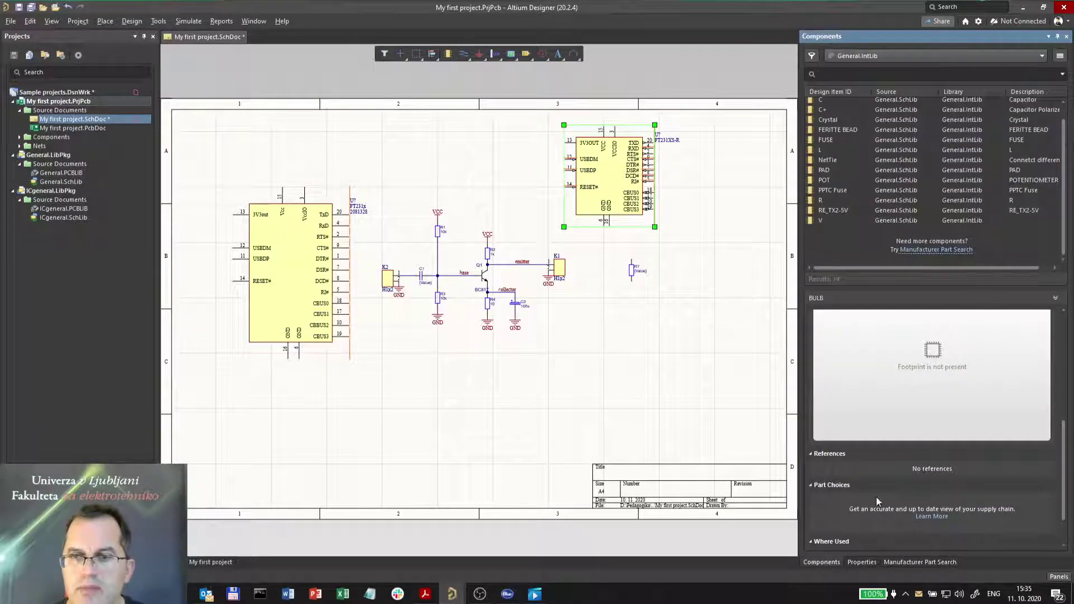
pyautogui.click(864, 562)
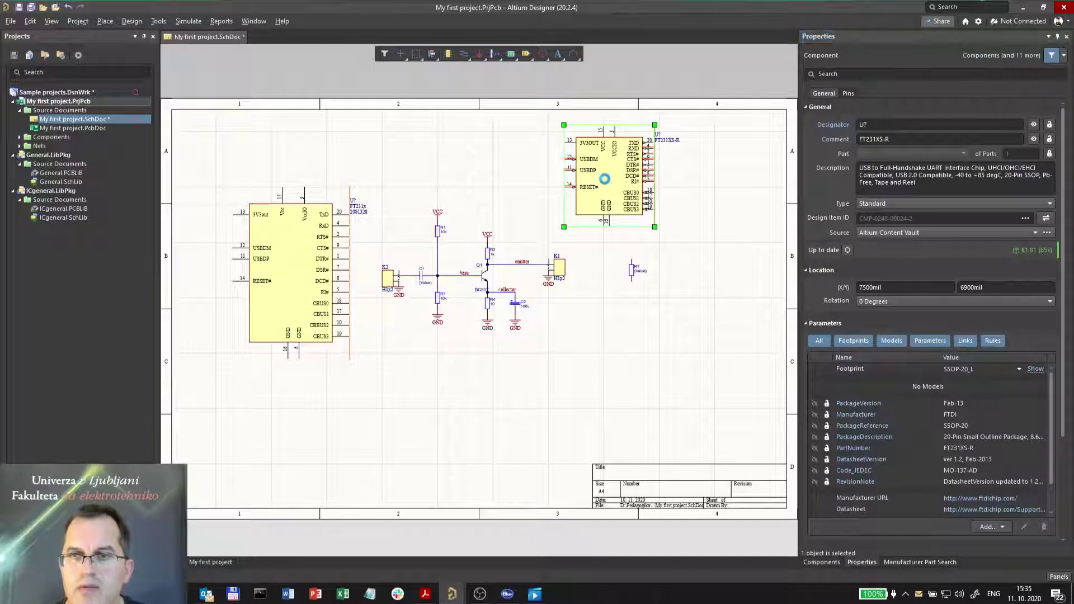
pyautogui.click(721, 313)
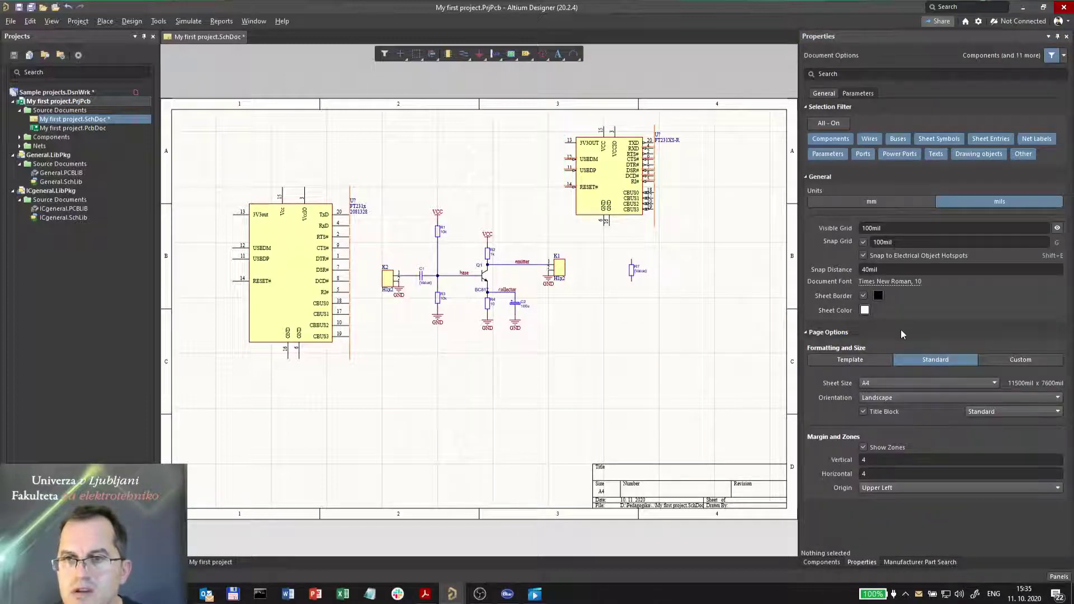
pyautogui.click(600, 180)
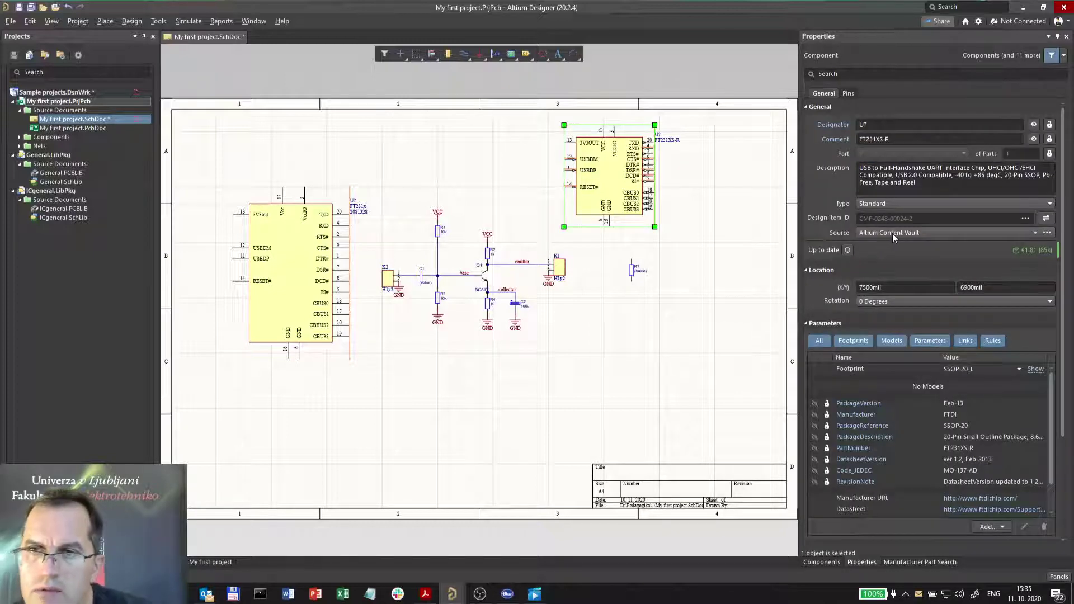
pyautogui.click(891, 233)
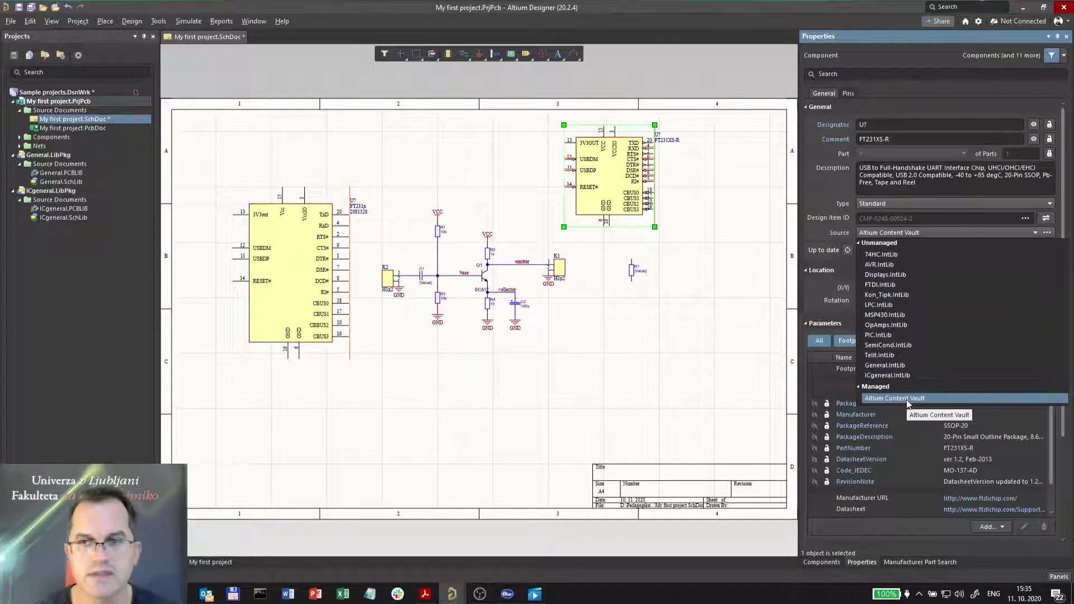
pyautogui.click(711, 399)
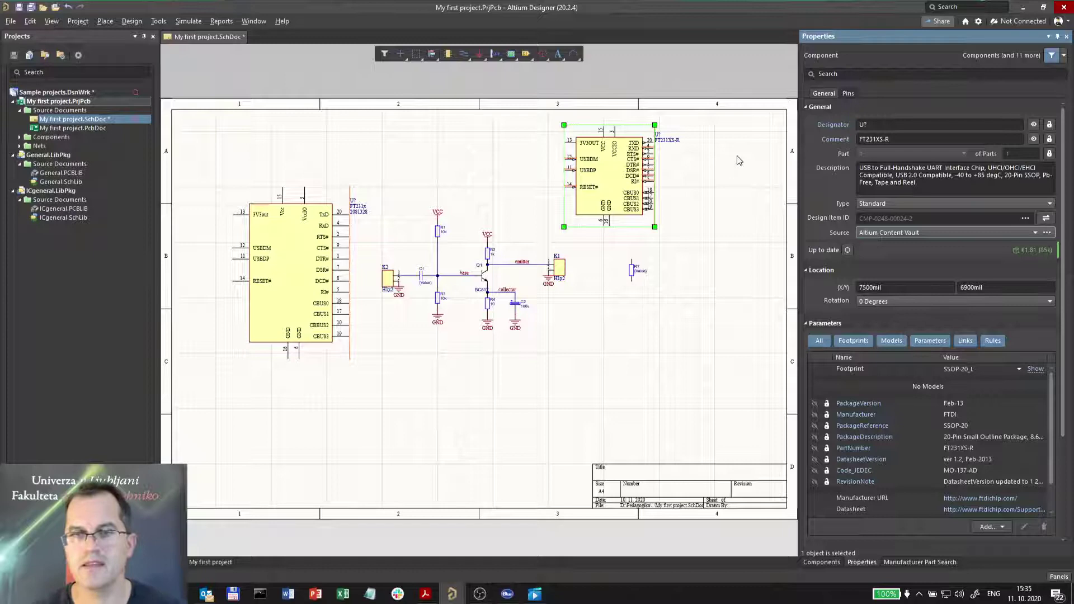
pyautogui.click(691, 236)
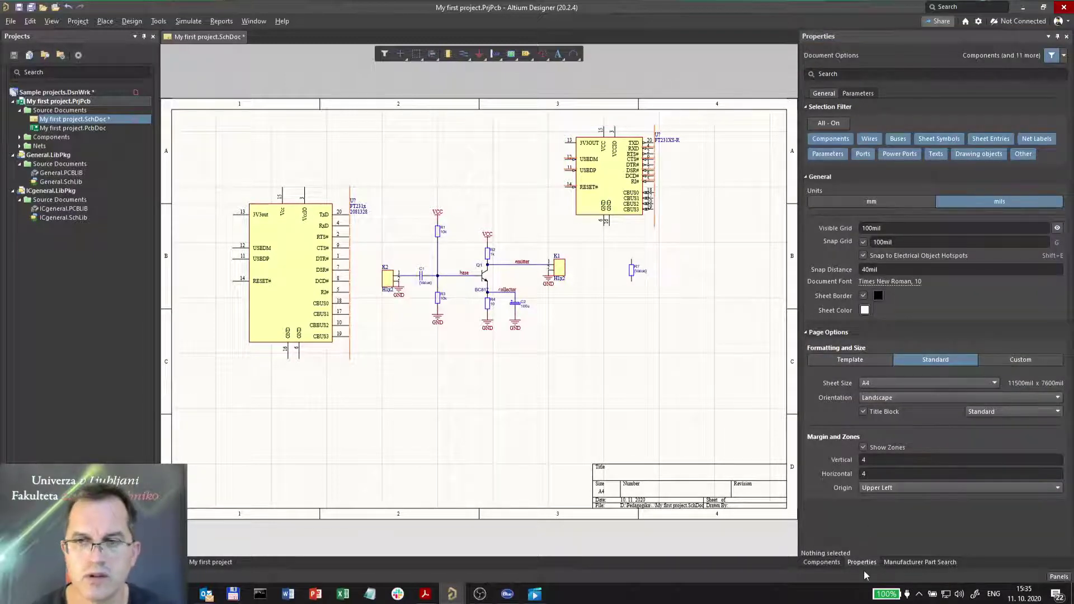
pyautogui.click(901, 562)
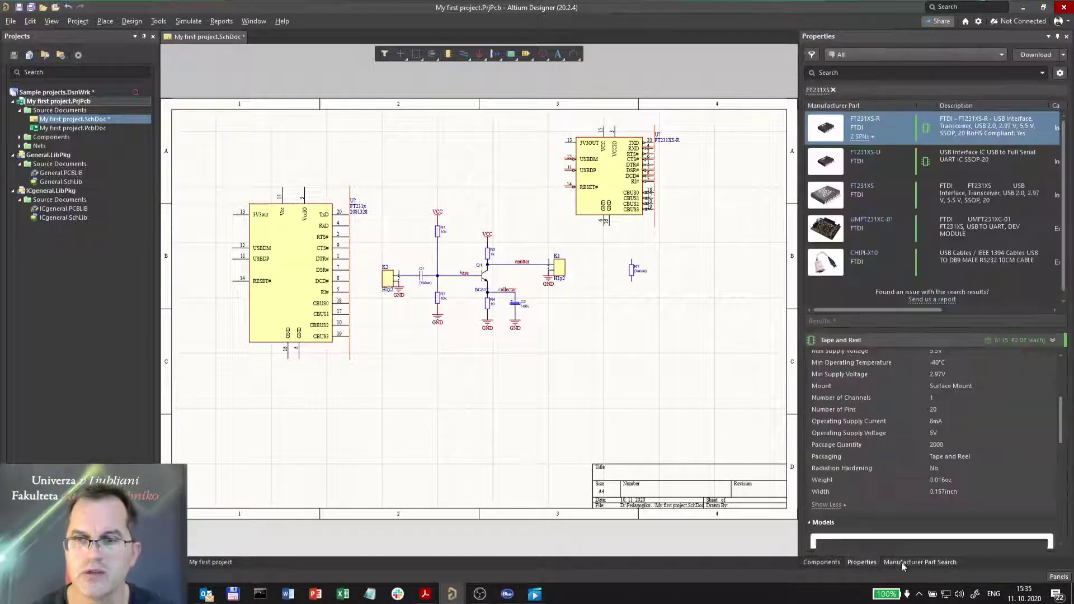
# Download the FT231XS-R library as a zip into the ExportIntLib folder.
pyautogui.rightClick(876, 127)
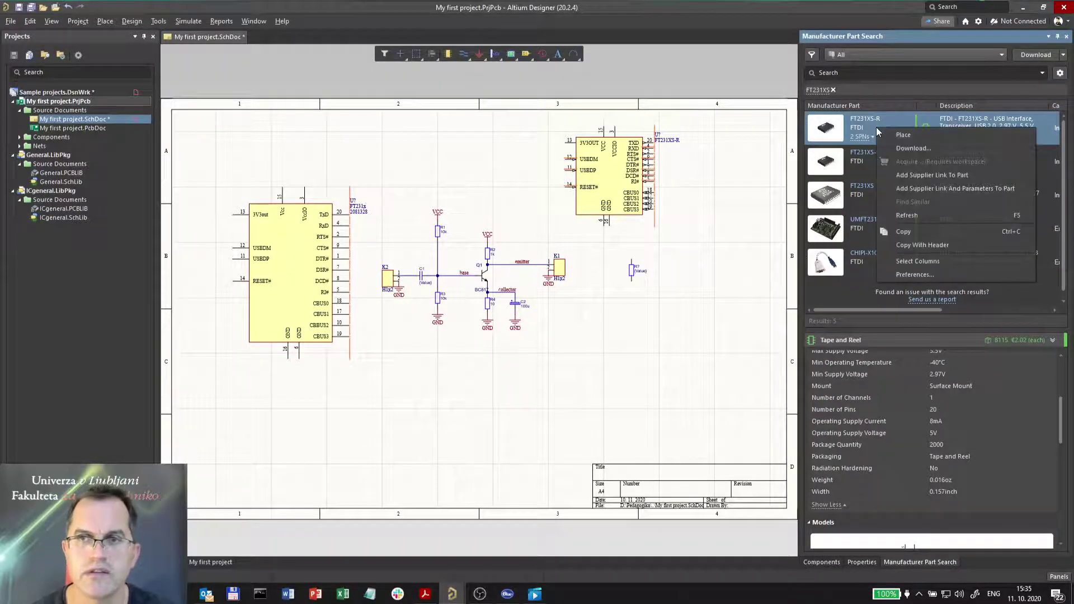
pyautogui.click(899, 147)
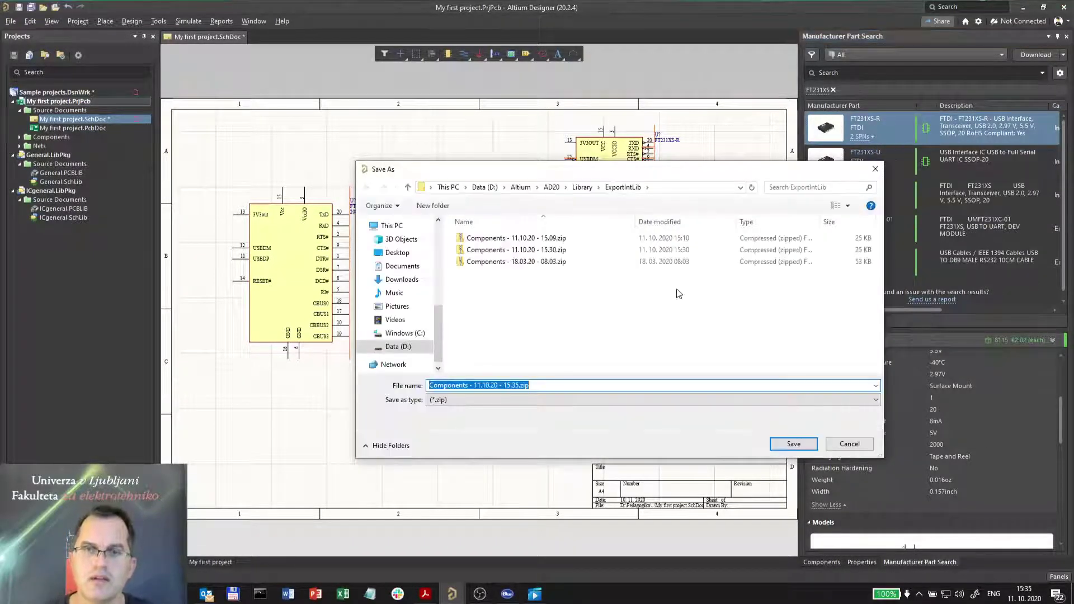
pyautogui.click(793, 444)
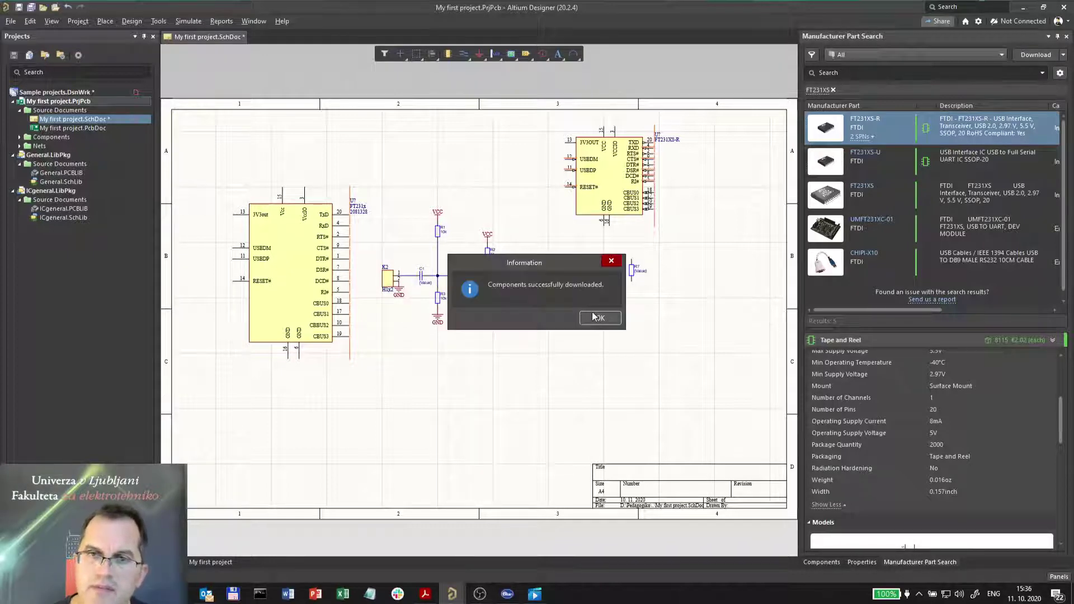
pyautogui.click(596, 317)
# Reopen the download save dialog and select the 18.03.20 components zip.
pyautogui.rightClick(873, 124)
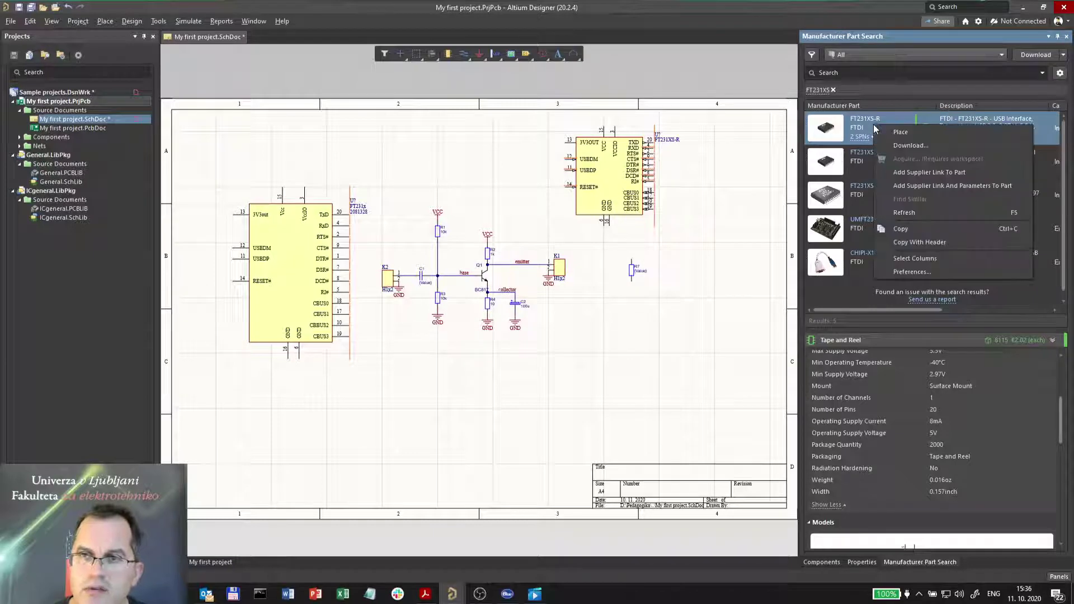
pyautogui.click(908, 145)
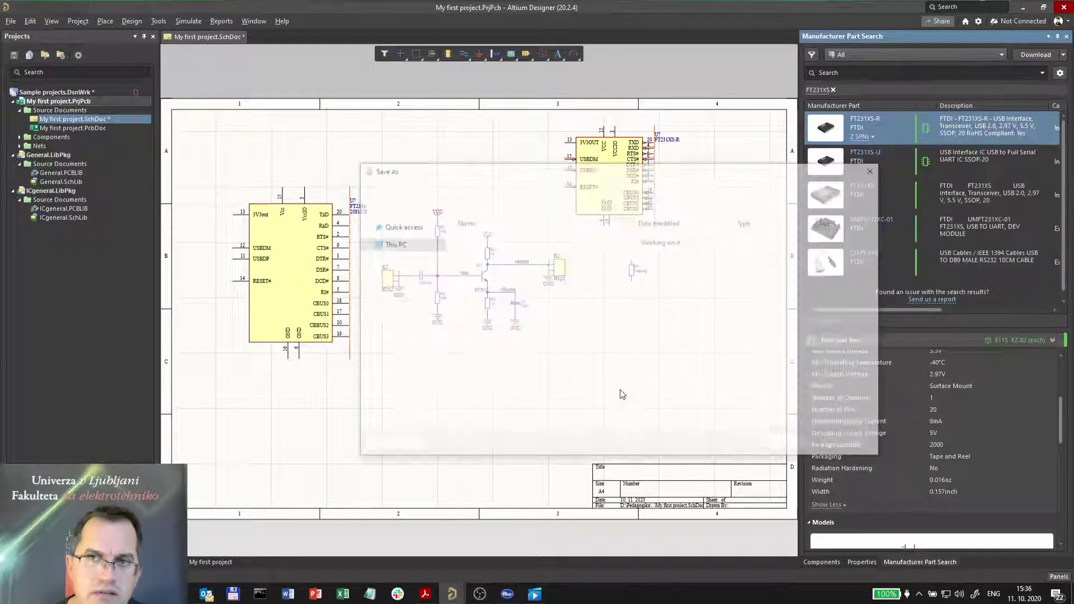
pyautogui.click(516, 275)
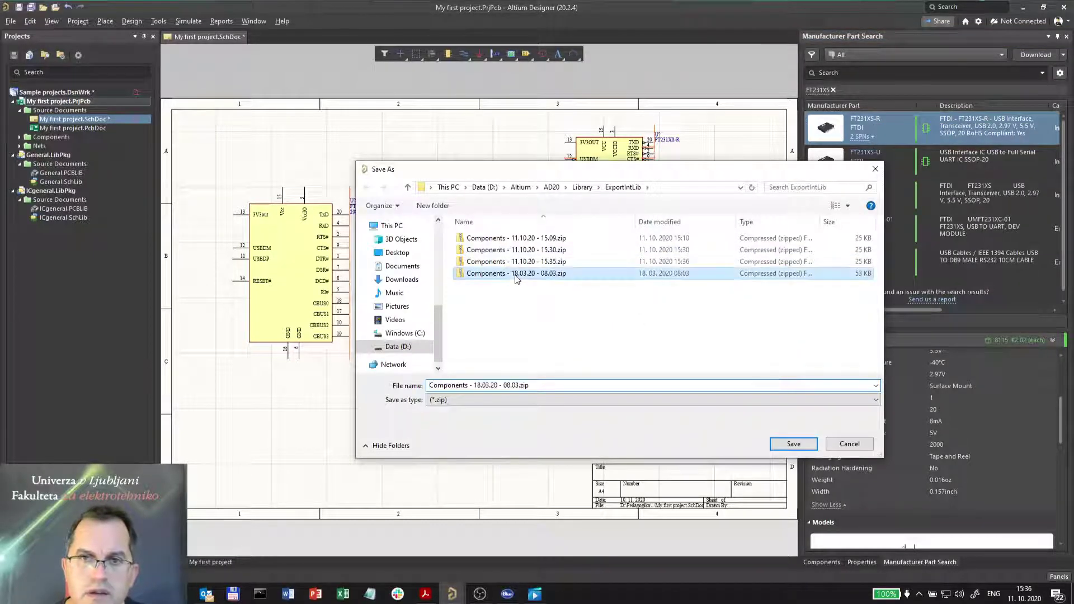
pyautogui.rightClick(515, 276)
# Open the 18.03.20 zip and select its LibPkg, PcbLib and SchLib files.
pyautogui.click(566, 392)
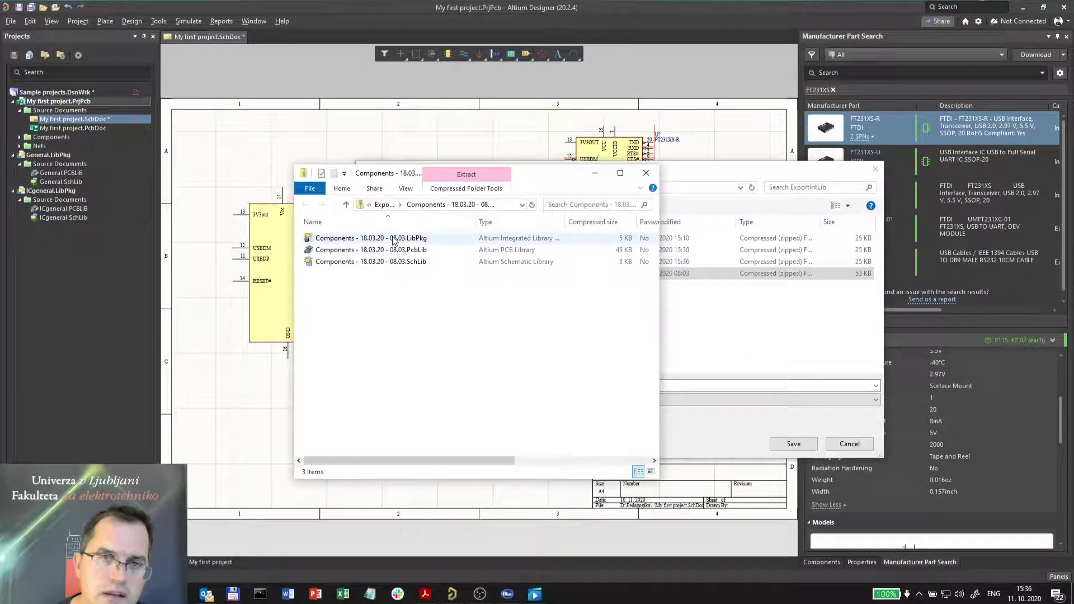
pyautogui.click(394, 239)
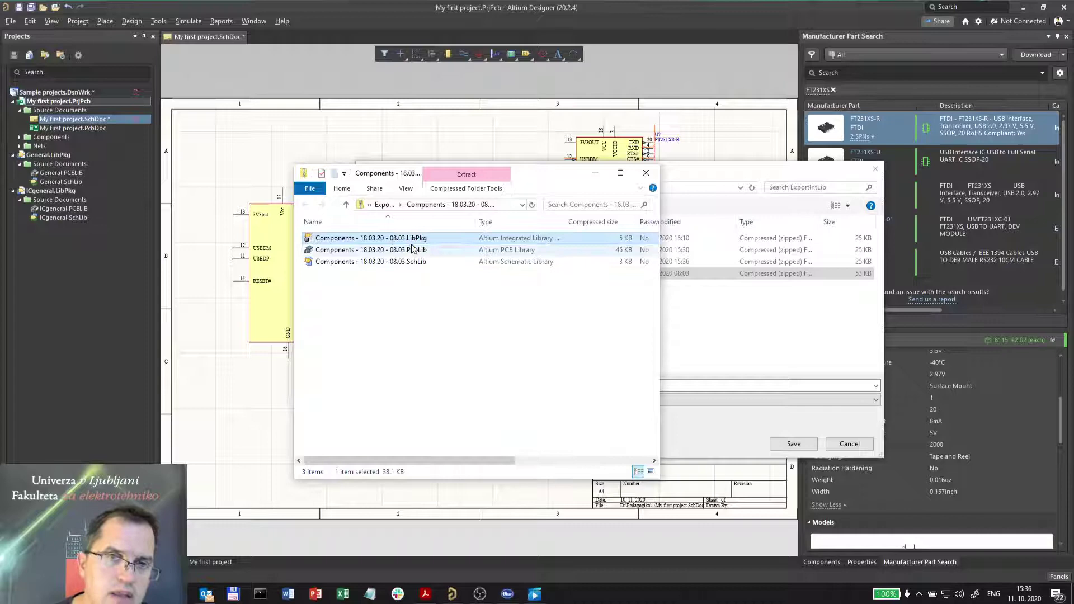
pyautogui.click(421, 262)
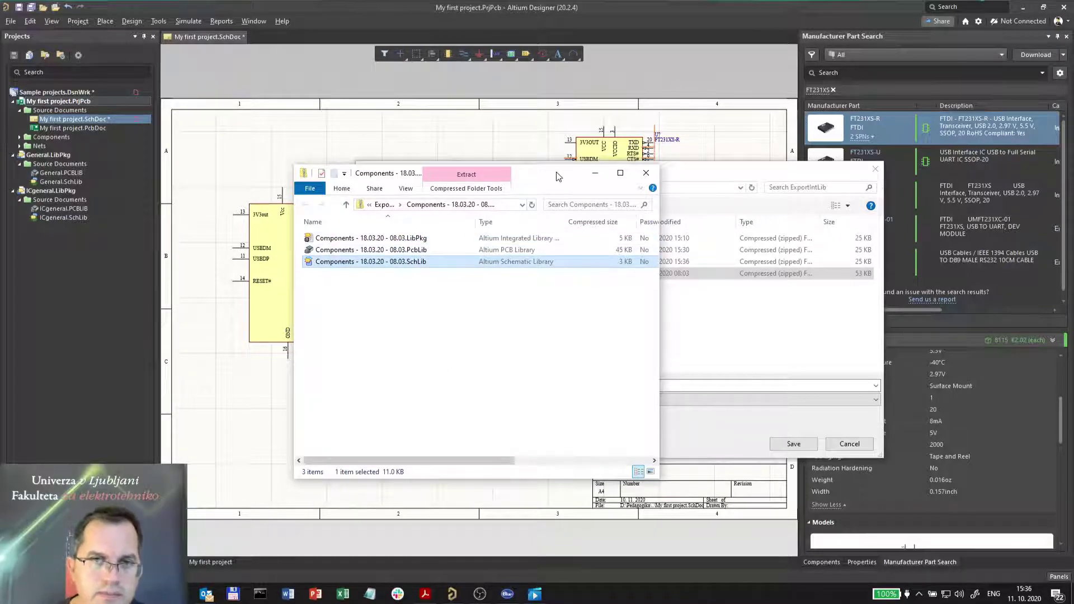
pyautogui.moveTo(460, 325); pyautogui.dragTo(401, 234)
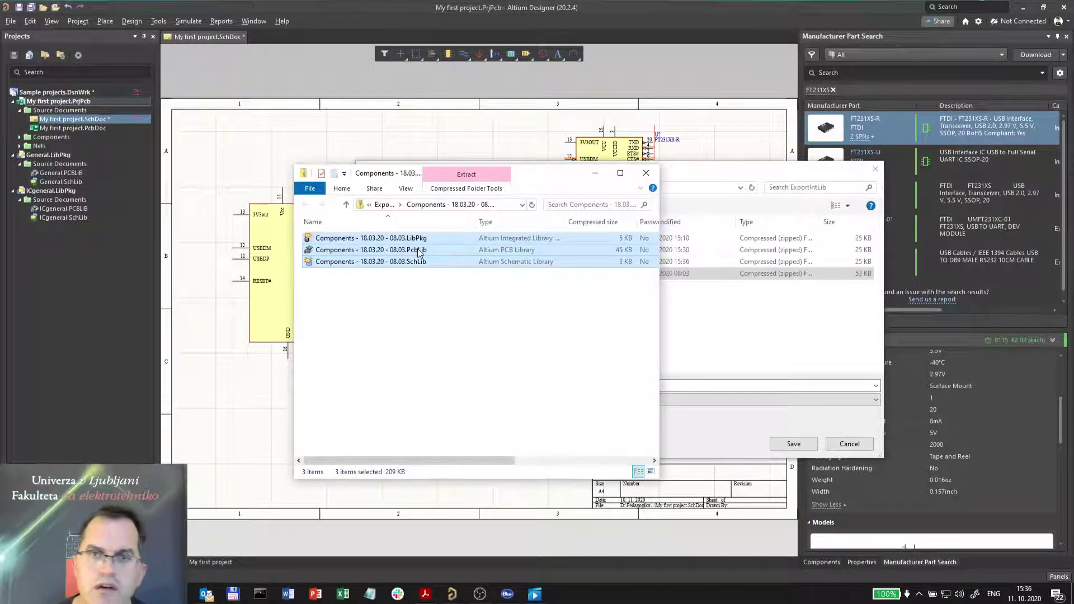
pyautogui.moveTo(338, 239); pyautogui.dragTo(117, 279)
pyautogui.click(482, 351)
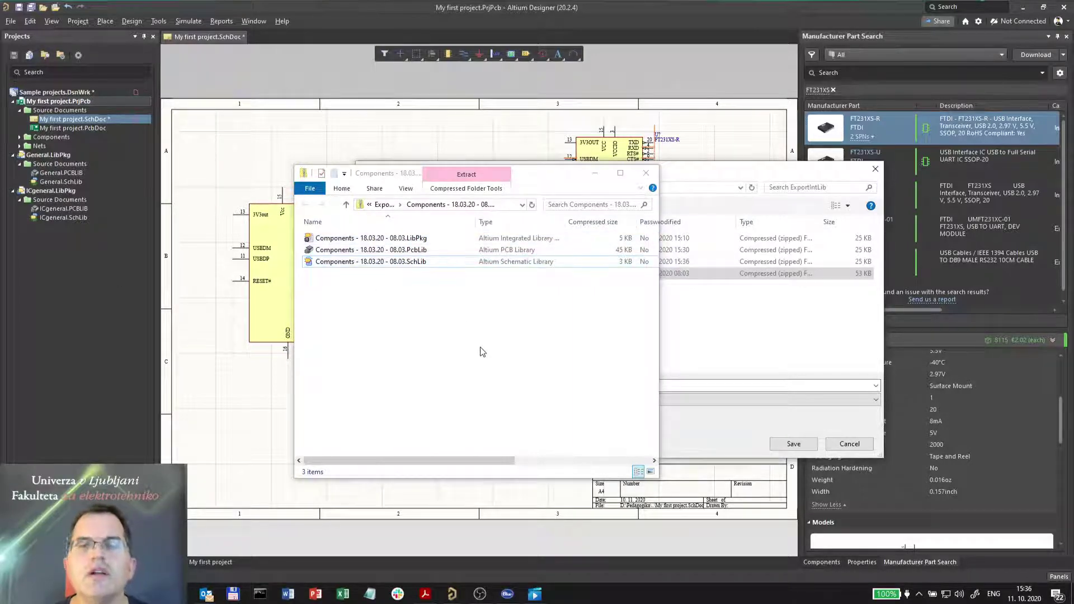